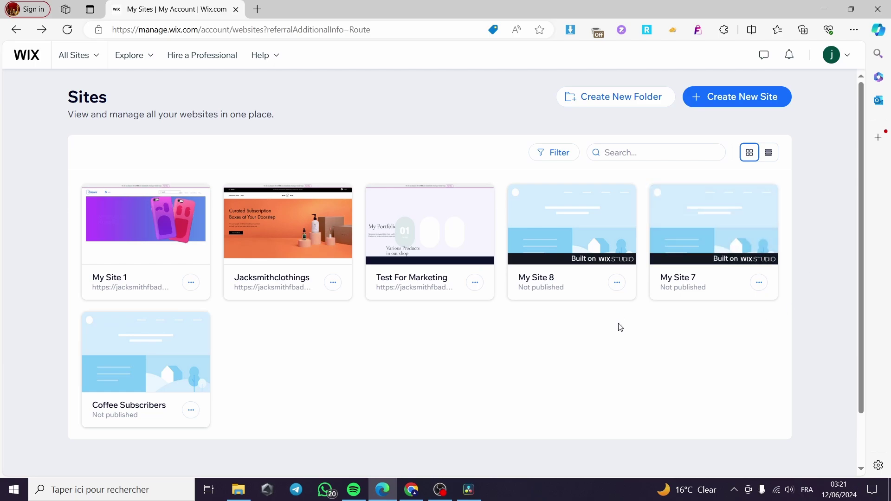
# Step: Open the dashboard of My Site 1 from the list of sites
pyautogui.moveTo(260, 246)
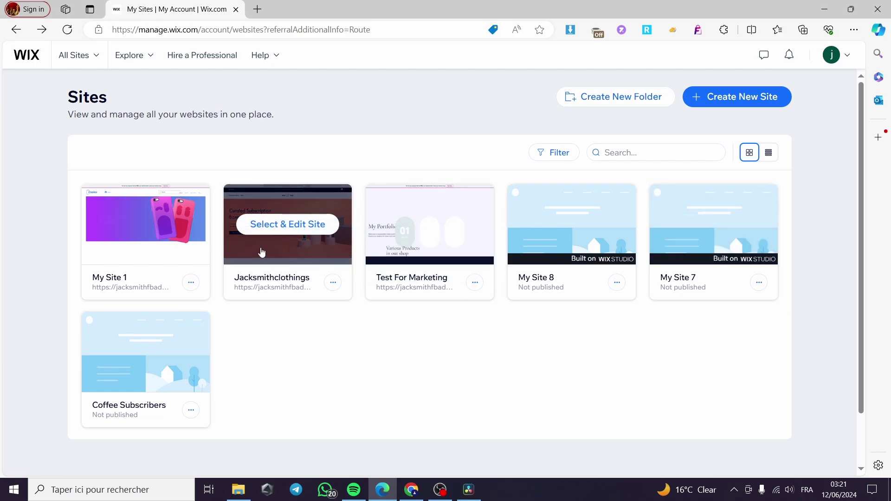
pyautogui.moveTo(171, 234)
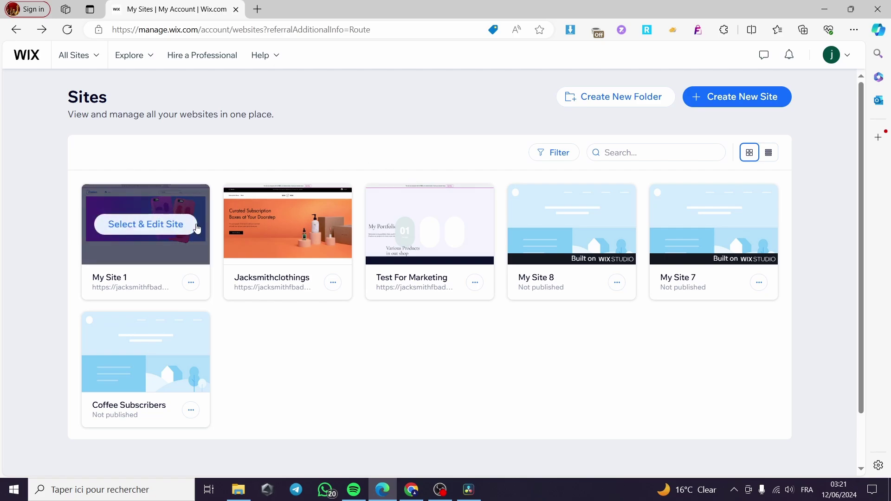
pyautogui.moveTo(273, 209)
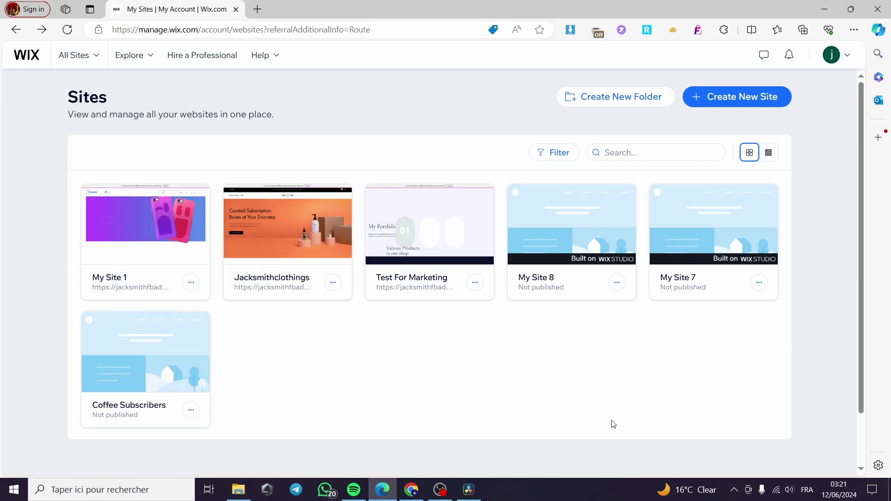
pyautogui.moveTo(133, 268)
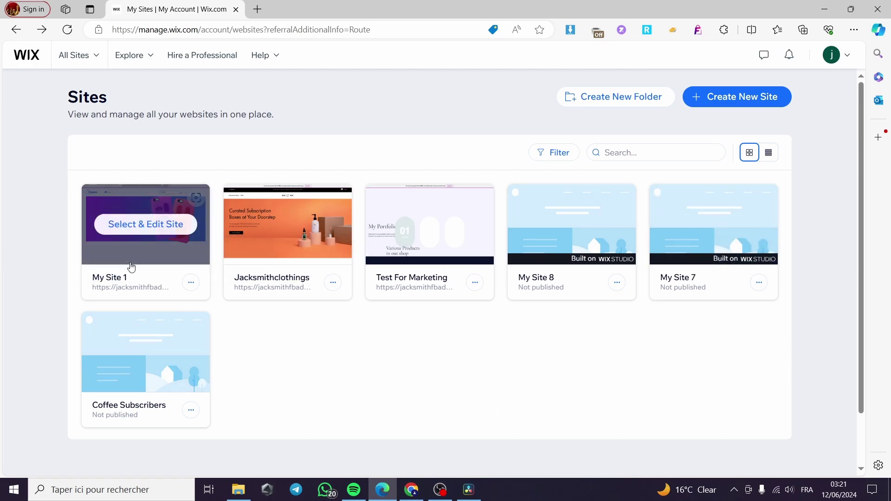
pyautogui.click(147, 231)
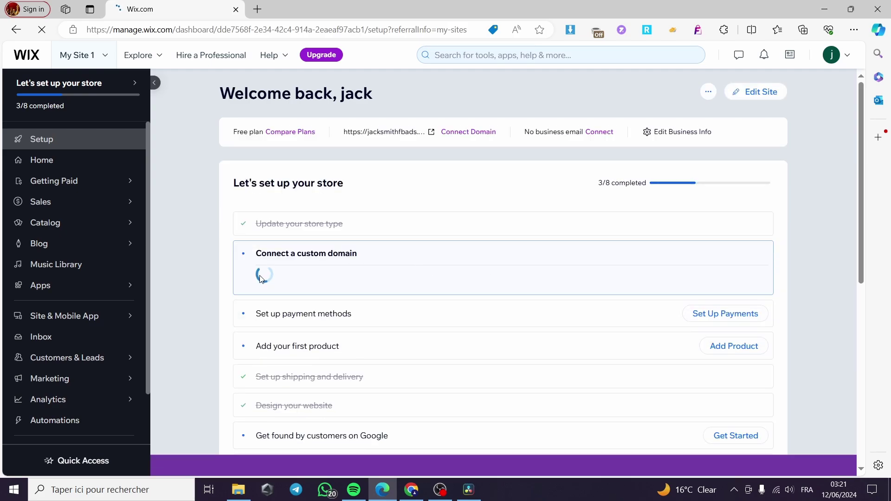
# Step: Open the site's Shipping & fulfillment settings
pyautogui.scroll(-1, 128, 267)
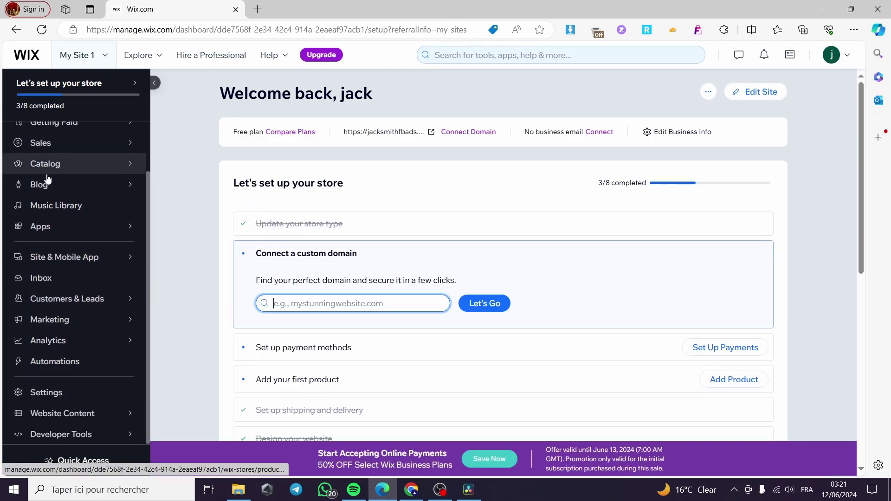
pyautogui.click(46, 393)
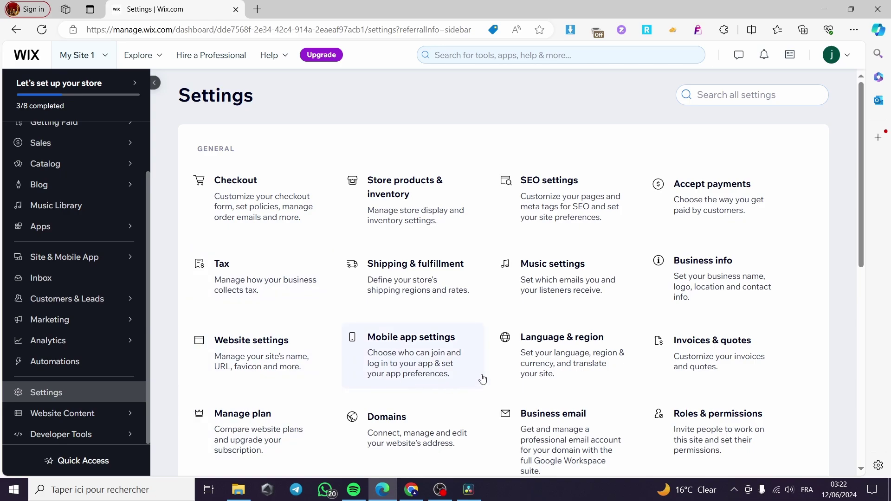
pyautogui.click(412, 286)
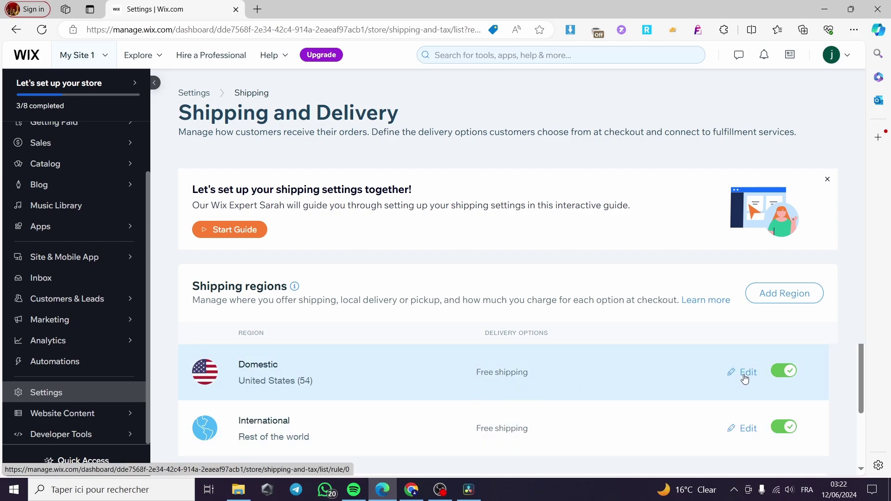
# Step: Edit the Domestic shipping region and set its shipping calculation to Flat Rate
pyautogui.click(749, 373)
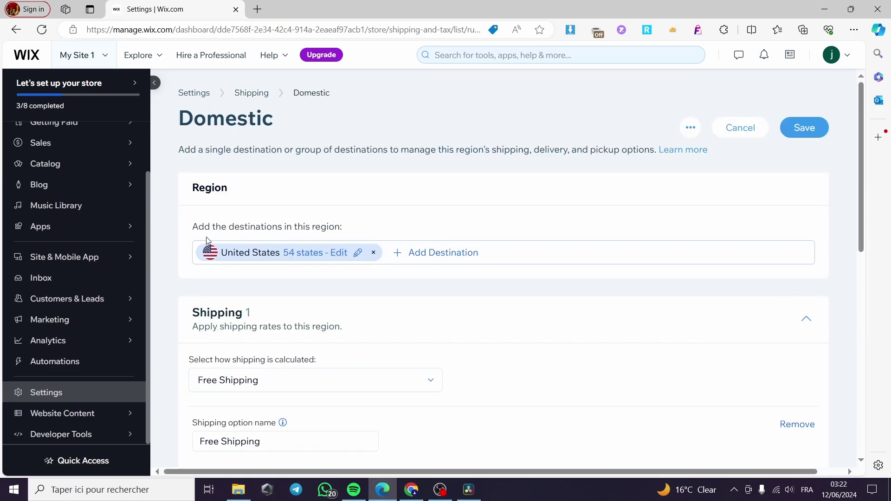
pyautogui.scroll(-1, 243, 326)
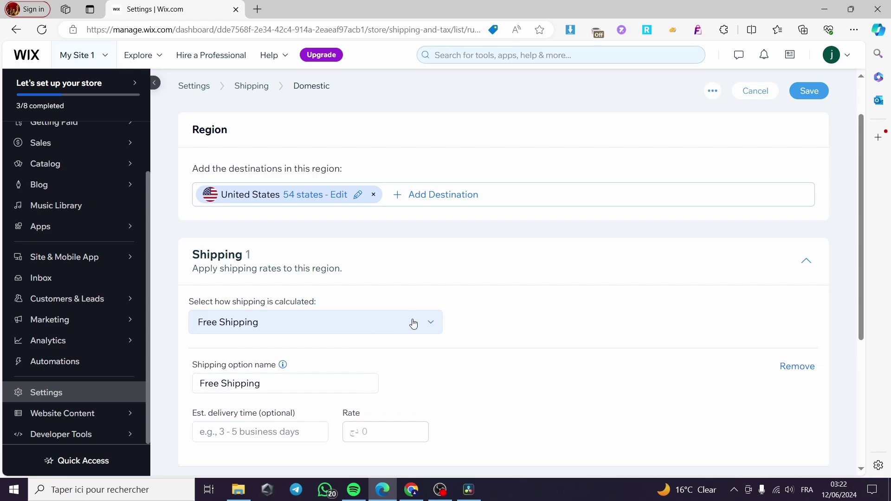
pyautogui.scroll(-1, 325, 288)
pyautogui.click(296, 265)
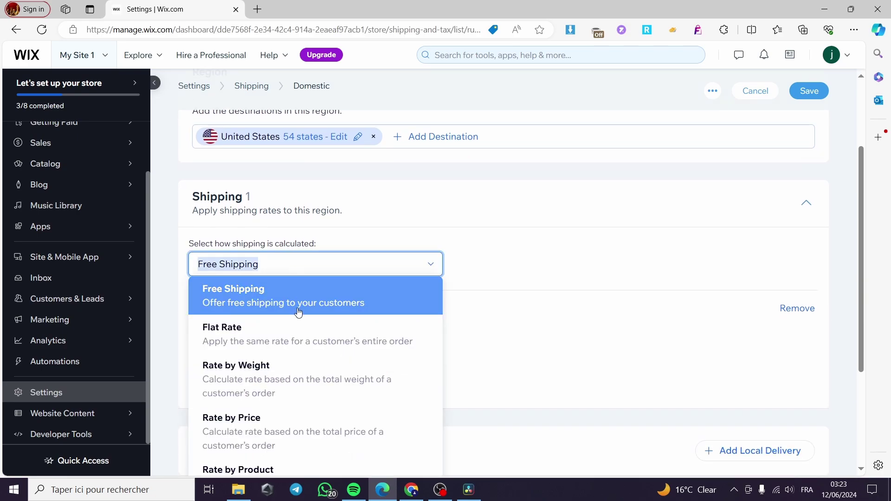
pyautogui.scroll(-1, 278, 274)
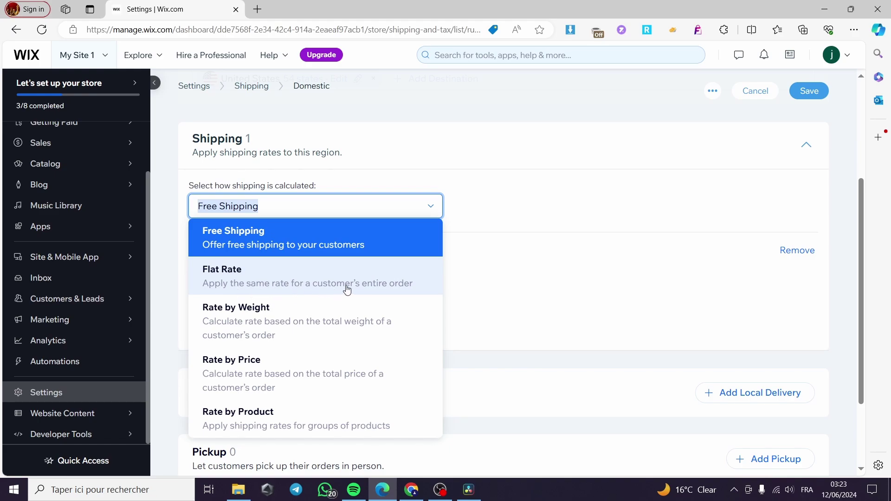
pyautogui.click(410, 277)
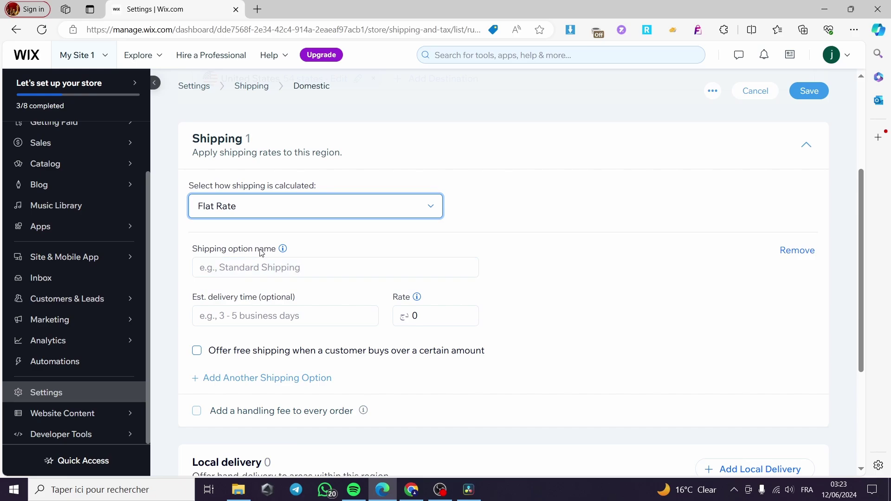
# Step: Name the Domestic region's flat-rate shipping option "Standard Shipping"
pyautogui.click(382, 272)
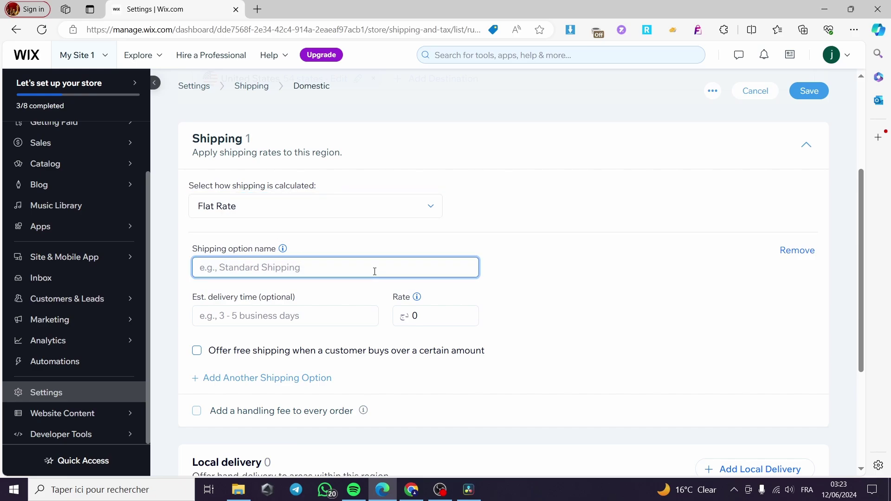
pyautogui.write('S')
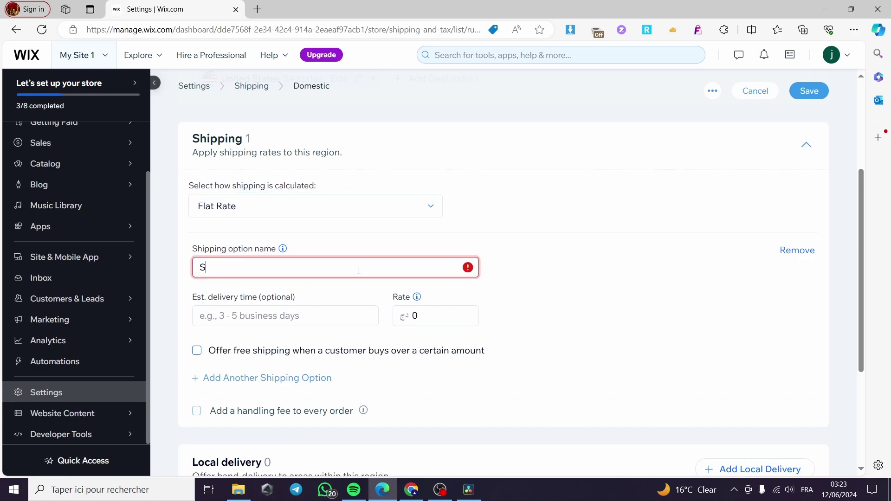
pyautogui.write('tandard SHipping')
pyautogui.click(548, 282)
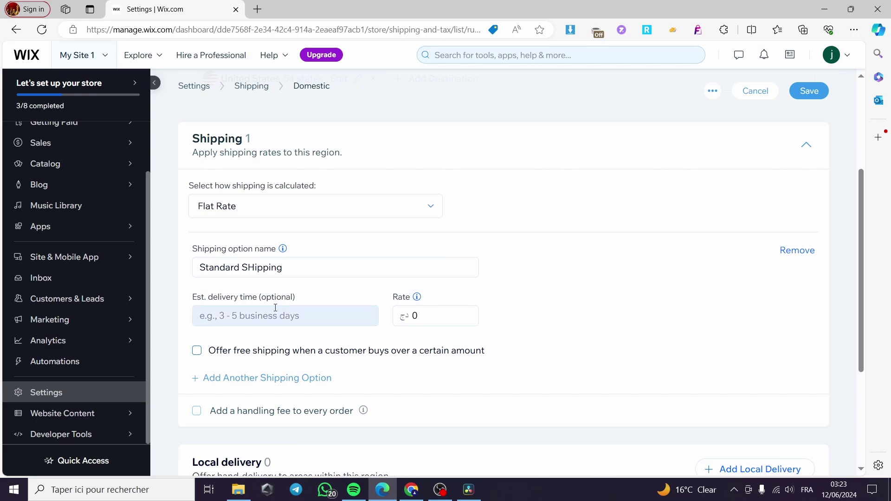
pyautogui.tripleClick(251, 267)
pyautogui.click(254, 268)
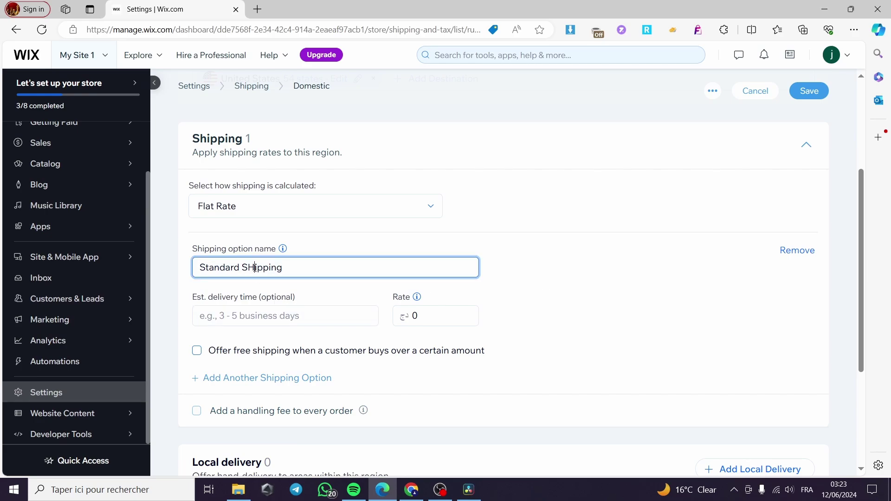
pyautogui.hotkey('shift', 'Left')
pyautogui.write('h')
pyautogui.click(515, 301)
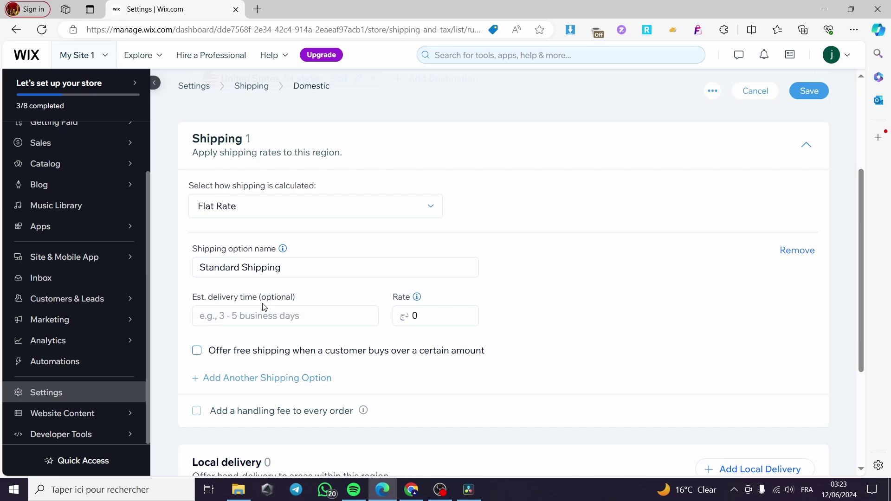
# Step: Set the Standard Shipping option's estimated delivery time to "3-5 days" and its rate to 6.5
pyautogui.click(250, 317)
pyautogui.write('3')
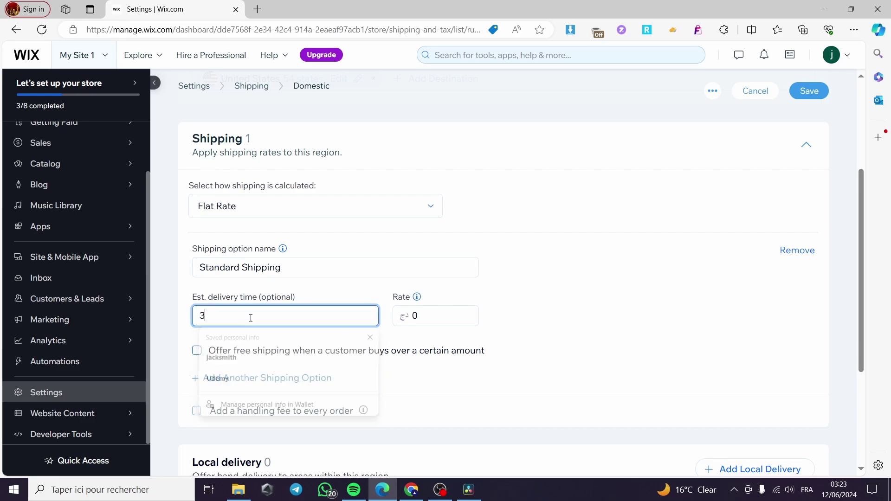
pyautogui.write('-5 ')
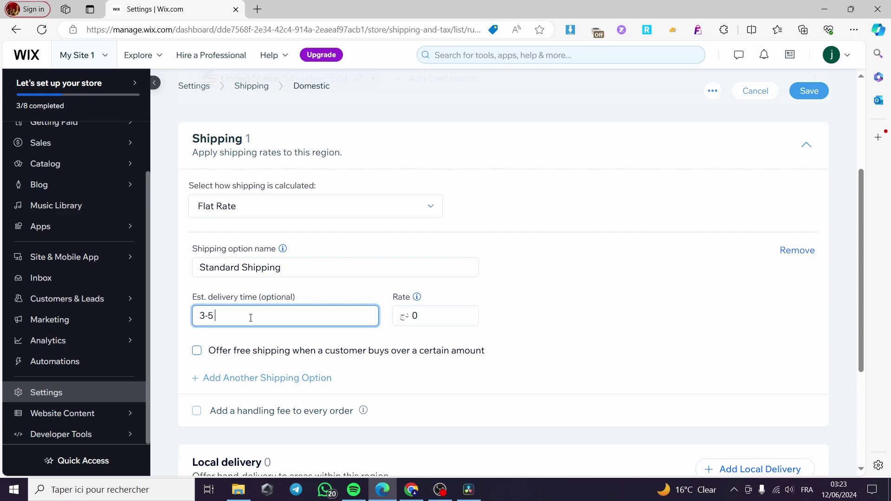
pyautogui.write('days')
pyautogui.click(409, 316)
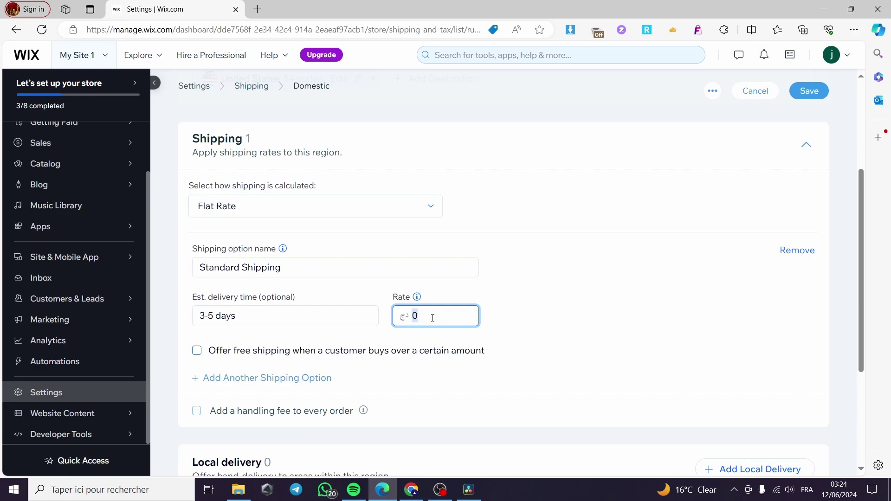
pyautogui.write('6.5')
pyautogui.click(545, 314)
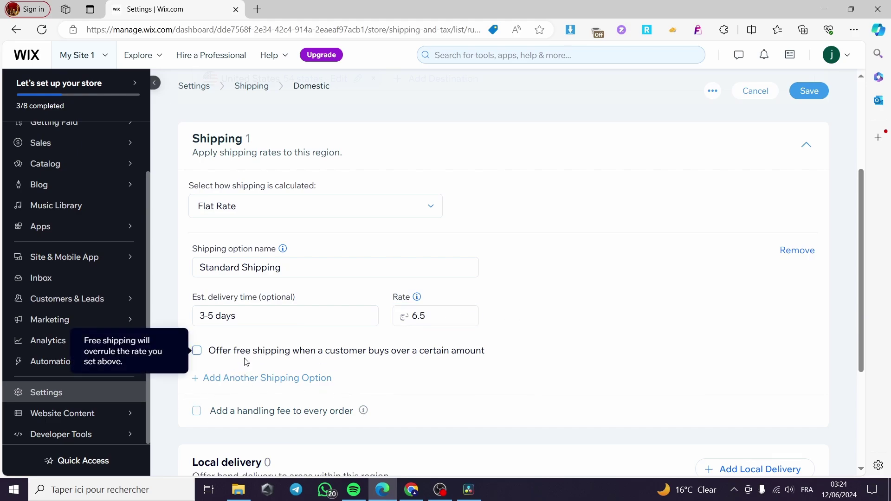
# Step: Offer free shipping on the Standard Shipping option when a customer buys over 120
pyautogui.click(197, 351)
pyautogui.click(229, 365)
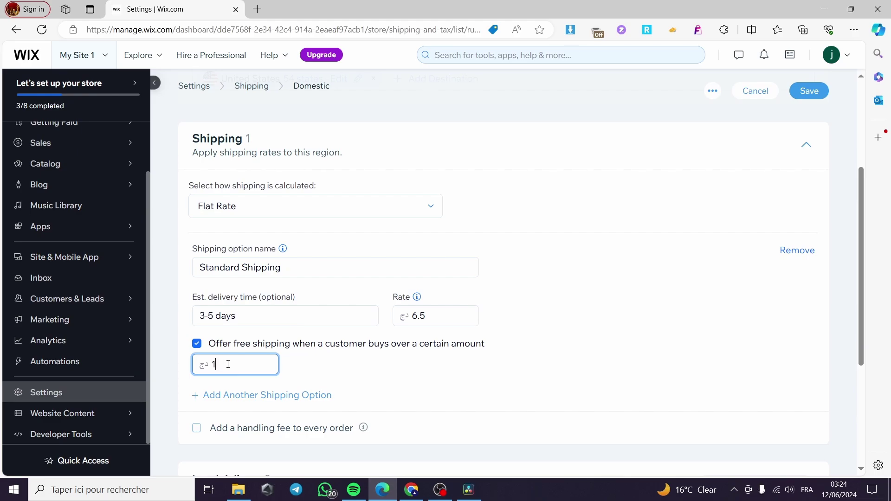
pyautogui.click(576, 352)
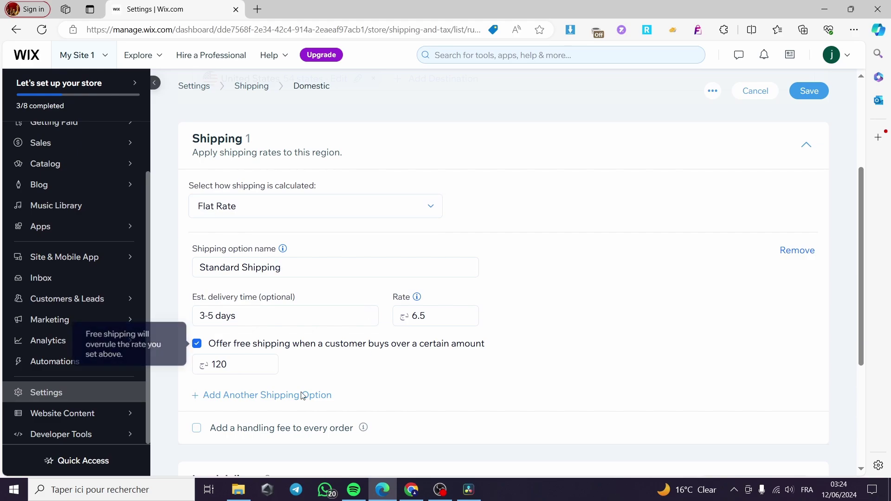
pyautogui.scroll(-4, 400, 413)
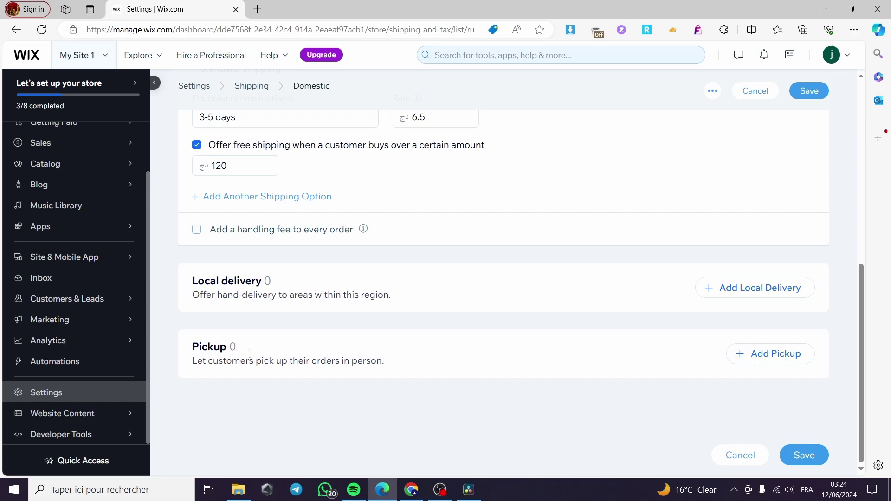
pyautogui.scroll(1, 251, 312)
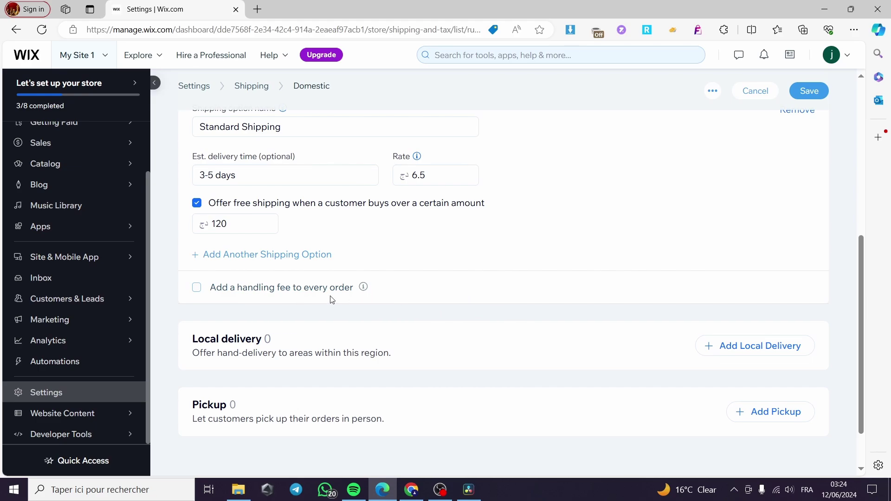
pyautogui.scroll(1, 259, 268)
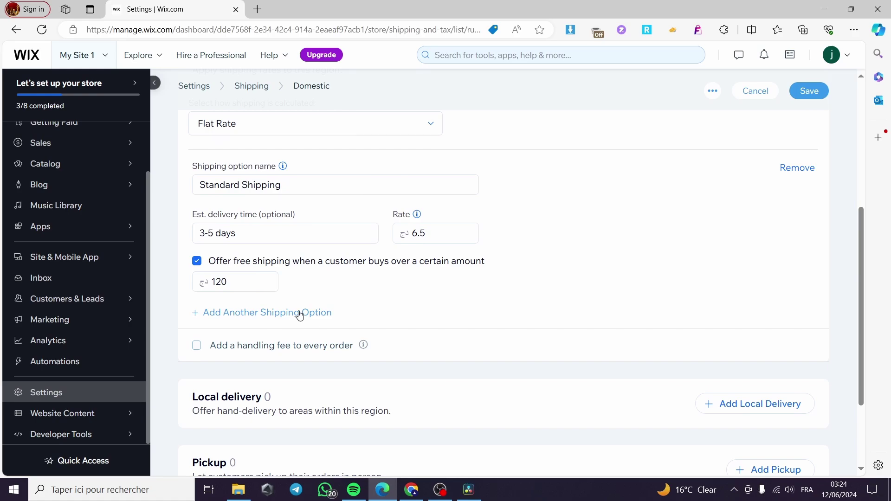
pyautogui.click(217, 313)
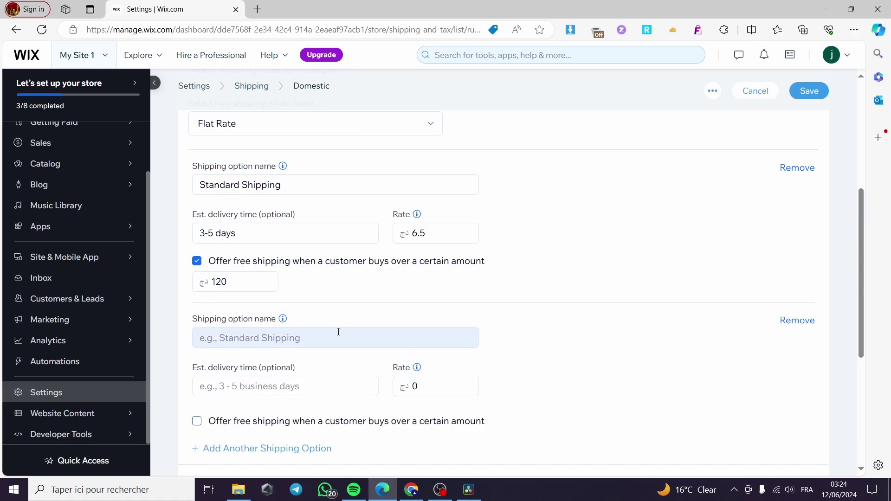
pyautogui.scroll(-1, 368, 349)
pyautogui.scroll(-2, 372, 348)
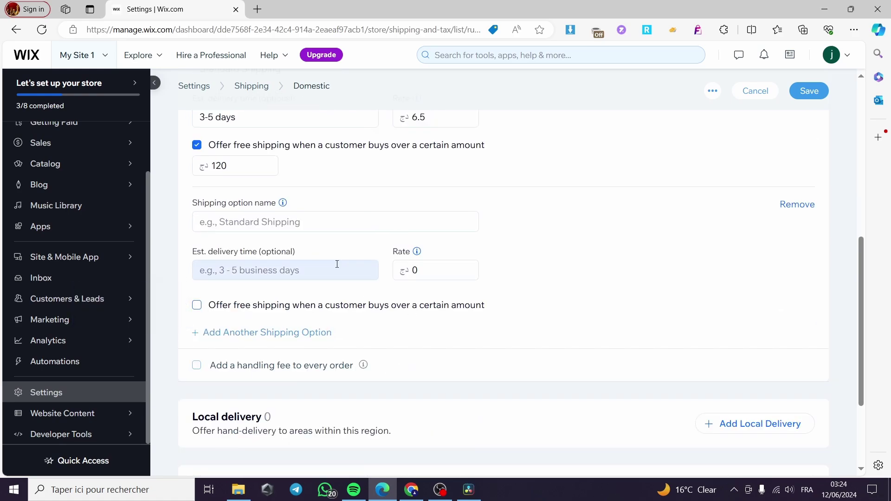
pyautogui.click(798, 205)
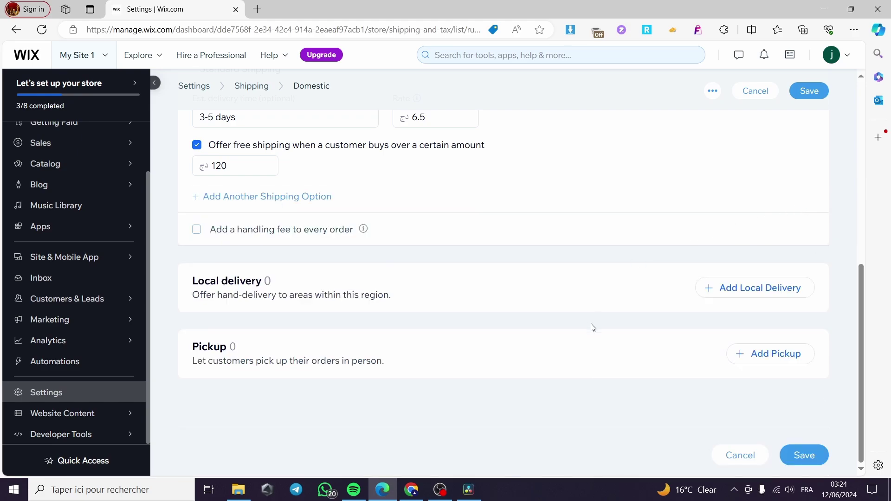
# Step: Save the Domestic region's shipping settings
pyautogui.scroll(3, 736, 342)
pyautogui.click(813, 92)
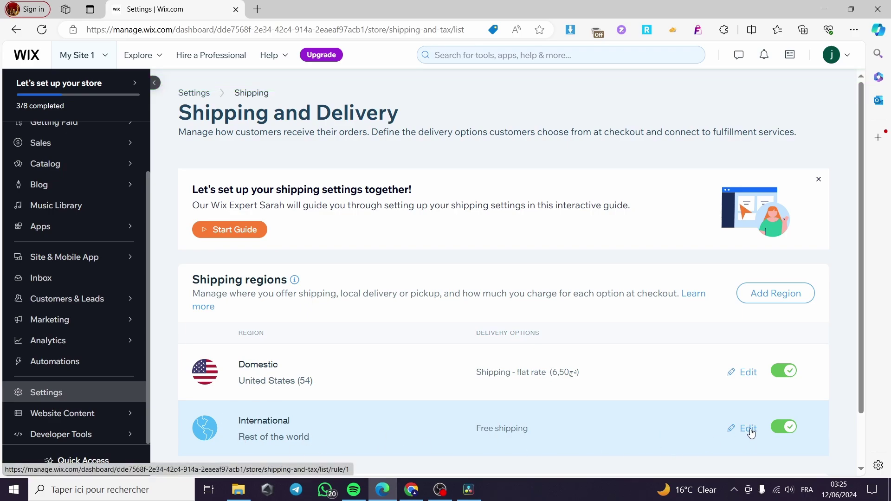
# Step: Edit the International shipping region and set its shipping calculation to Flat Rate
pyautogui.click(748, 428)
pyautogui.scroll(-3, 371, 353)
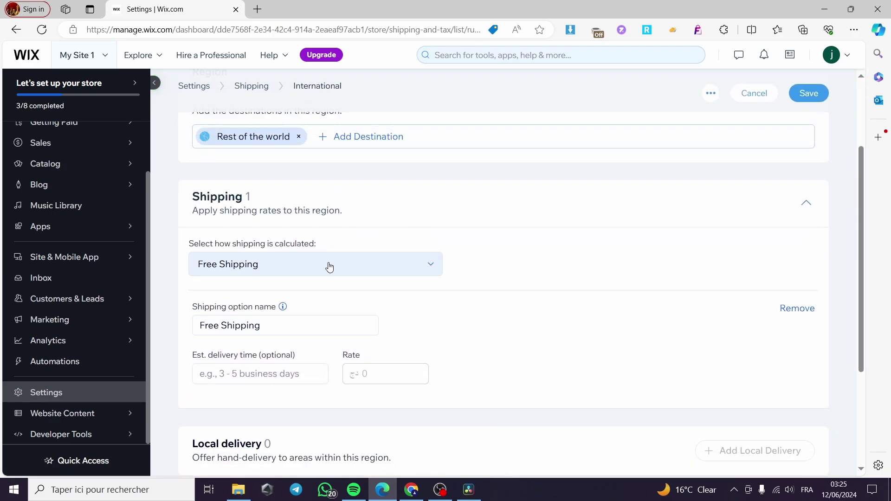
pyautogui.click(390, 274)
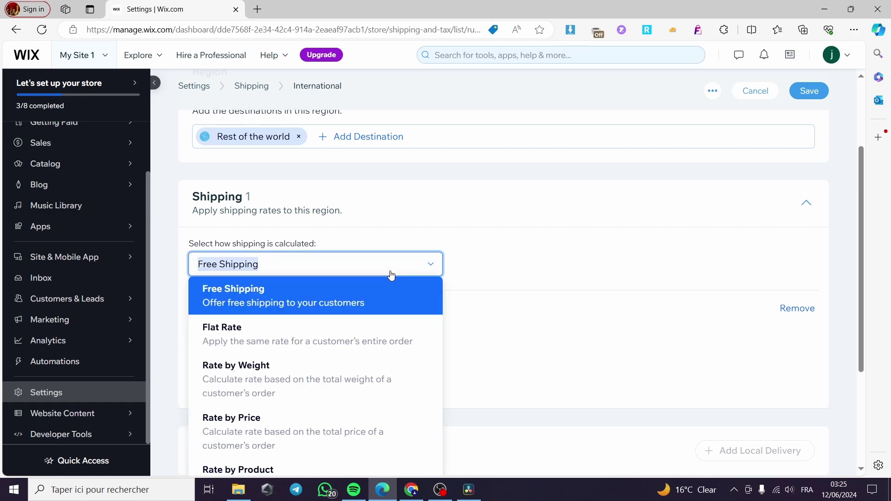
pyautogui.click(229, 337)
pyautogui.scroll(-1, 487, 301)
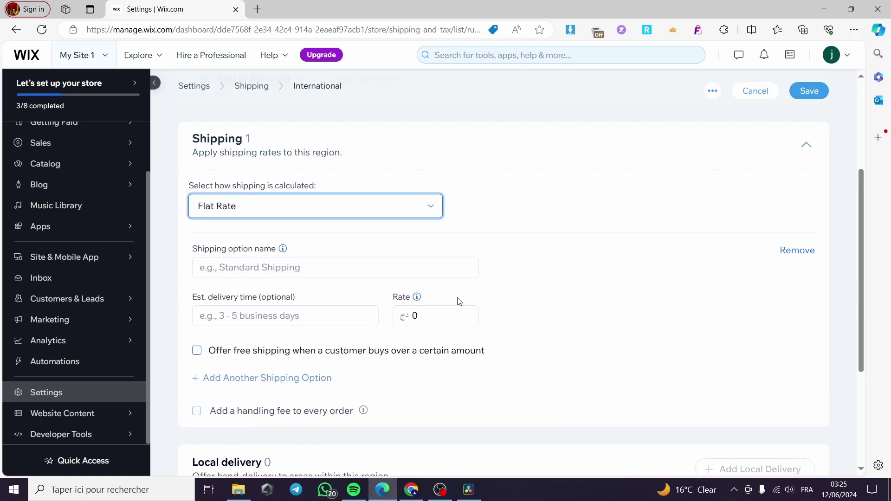
# Step: Name the International region's flat-rate shipping option "International Shipping"
pyautogui.click(283, 271)
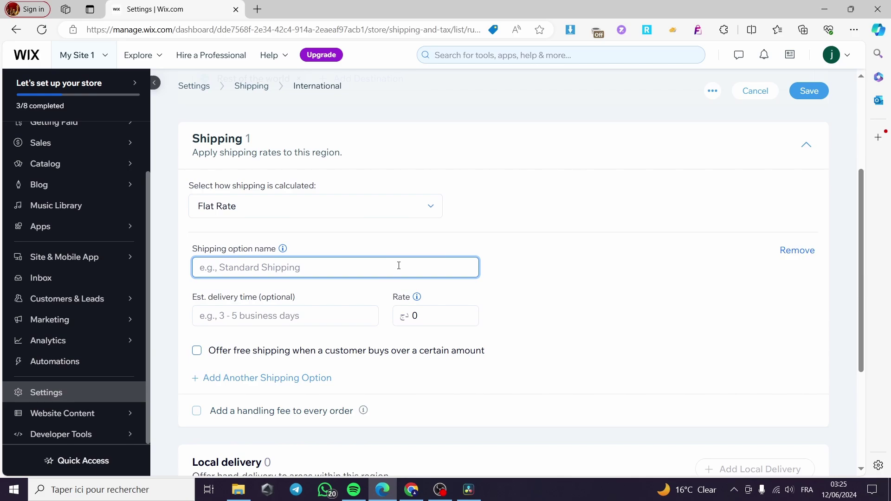
pyautogui.write('Inte')
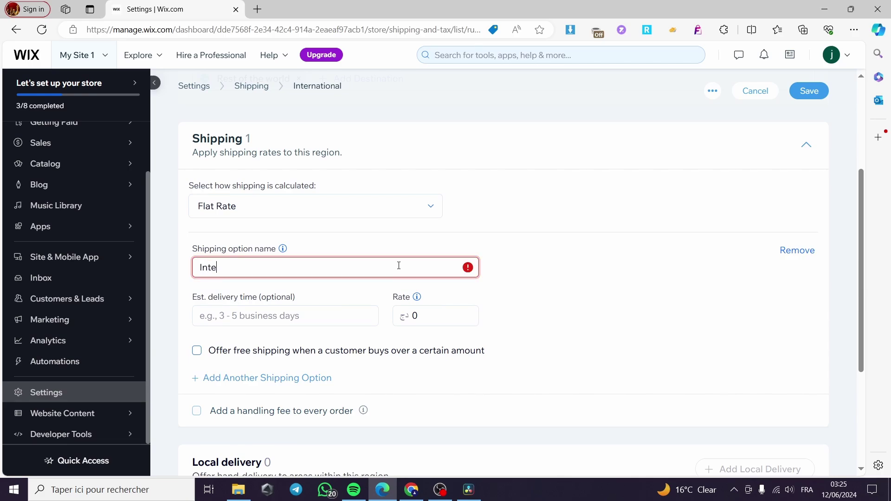
pyautogui.write('rnationa')
pyautogui.press('BackSpace')
pyautogui.press('BackSpace')
pyautogui.write('al Shipping')
# Step: Set the International Shipping option's estimated delivery time to "10-15 business days" and its rate to 25
pyautogui.click(241, 318)
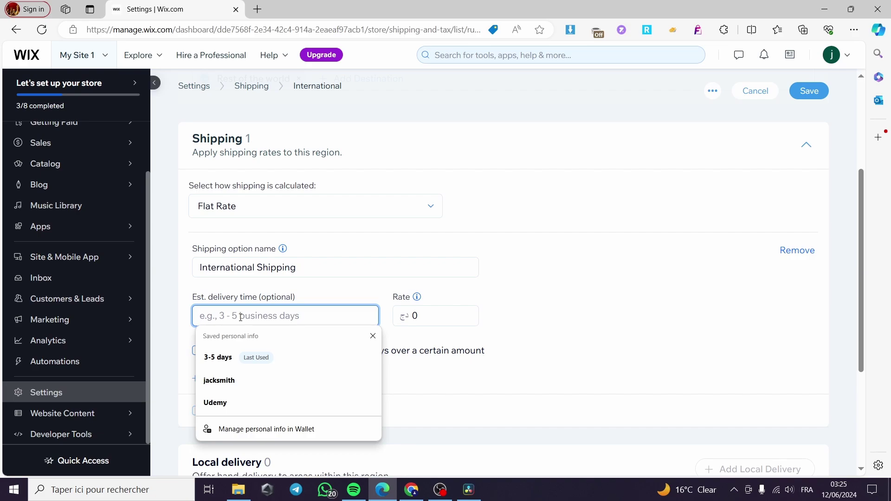
pyautogui.write('10-15 business days')
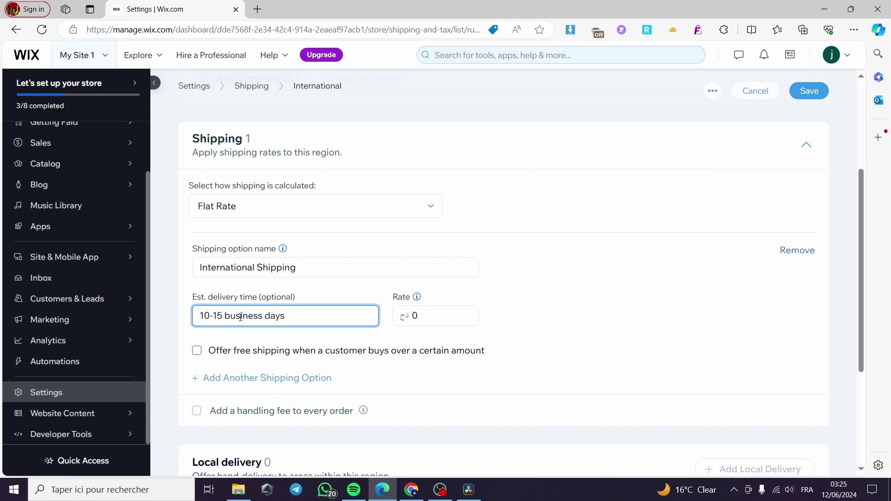
pyautogui.doubleClick(275, 316)
pyautogui.click(439, 316)
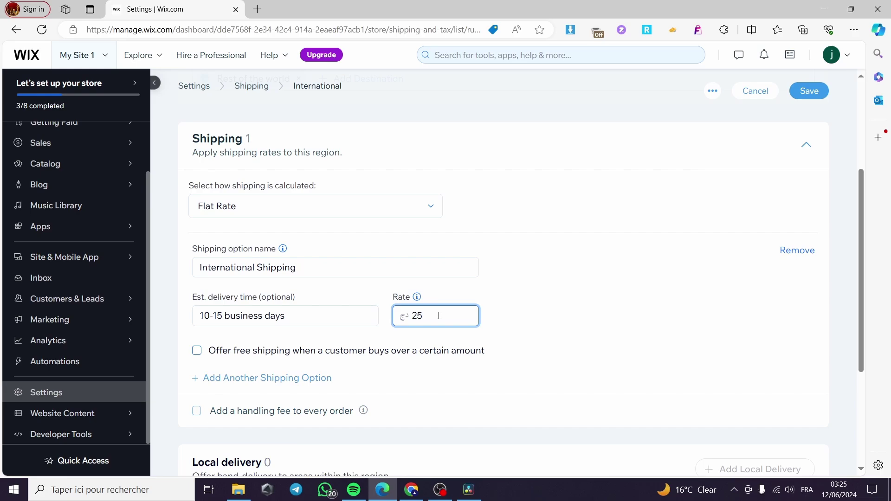
pyautogui.click(552, 324)
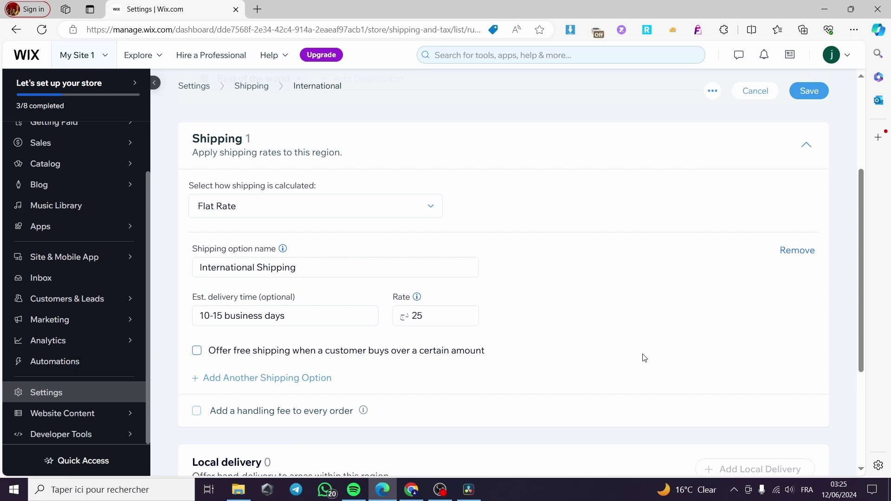
# Step: Save the International region's shipping settings
pyautogui.scroll(-4, 645, 358)
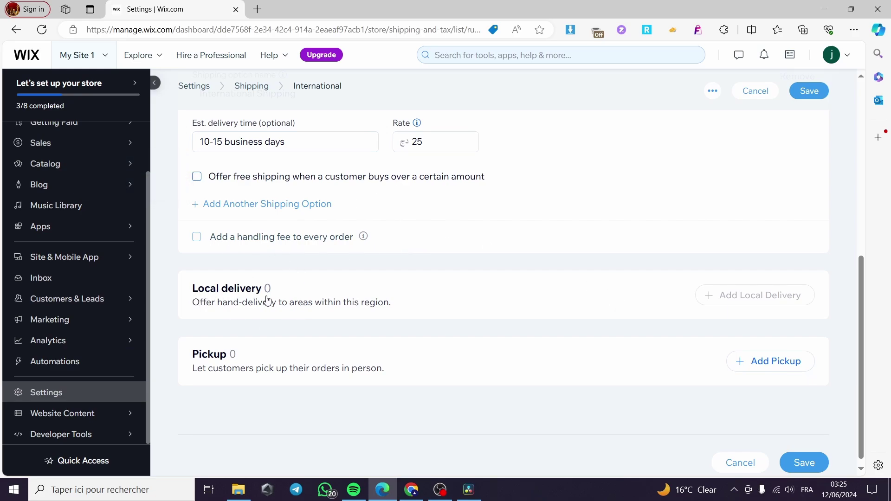
pyautogui.scroll(8, 430, 374)
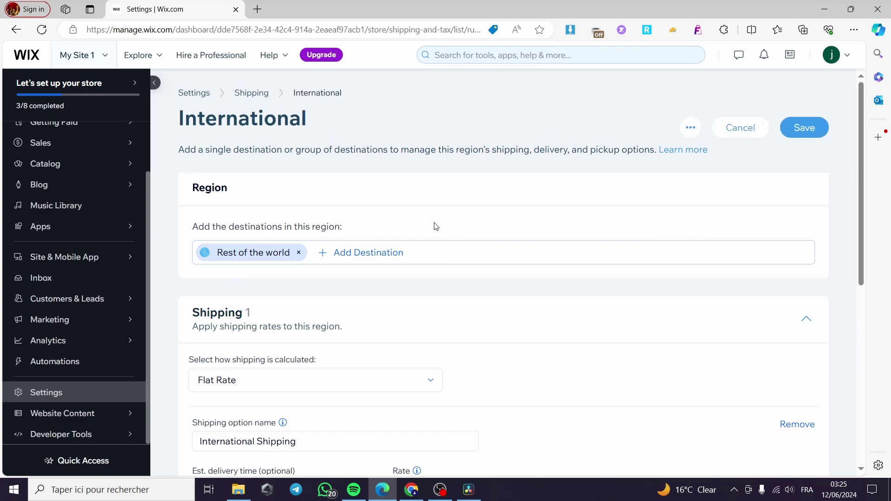
pyautogui.click(810, 129)
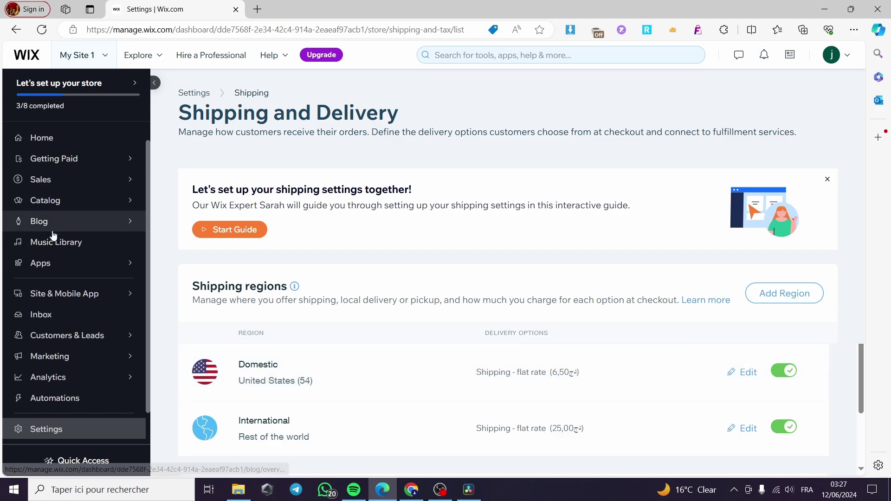
# Step: Return to the site's dashboard home and view the live site
pyautogui.click(50, 146)
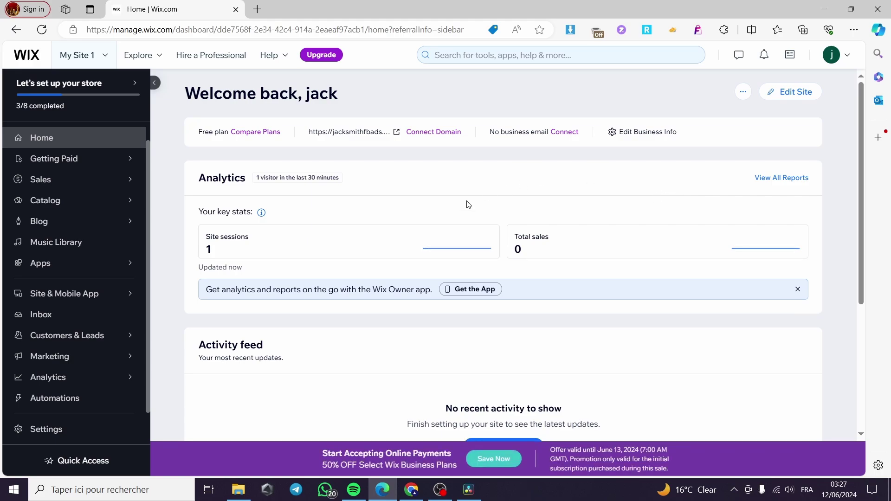
pyautogui.click(743, 91)
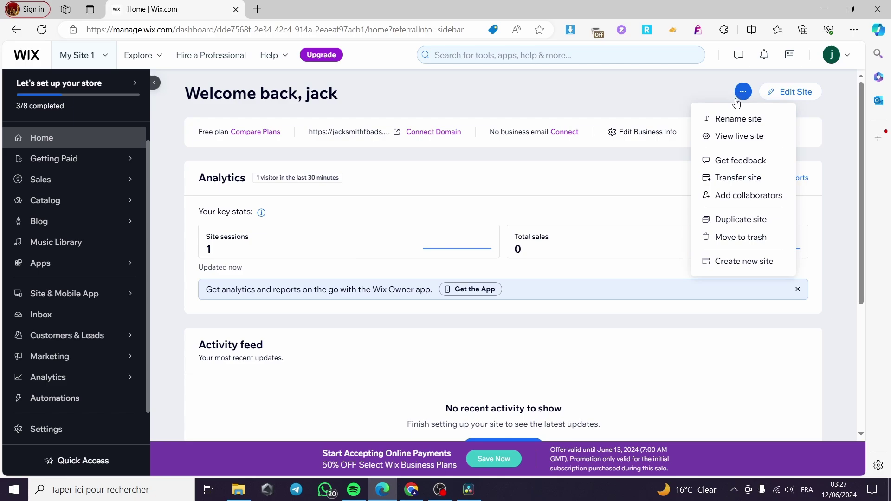
pyautogui.click(762, 140)
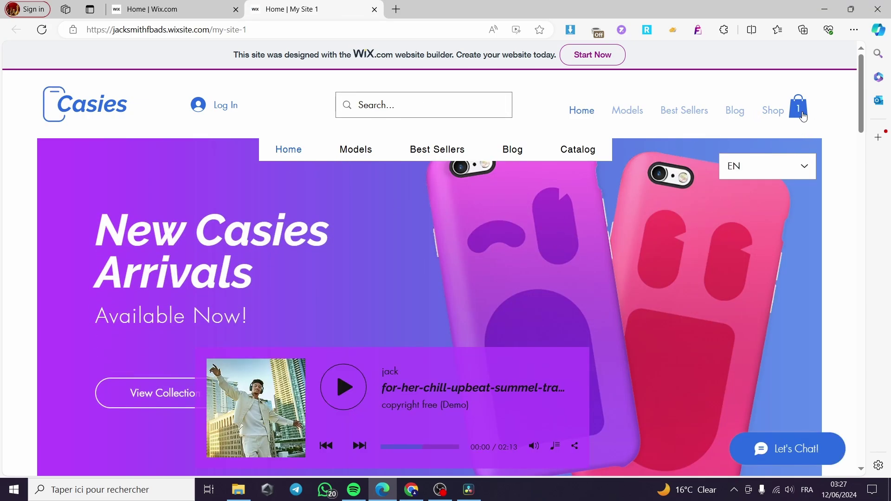
# Step: Browse the products in the live site's shop and open the product page of the flower vase
pyautogui.click(772, 110)
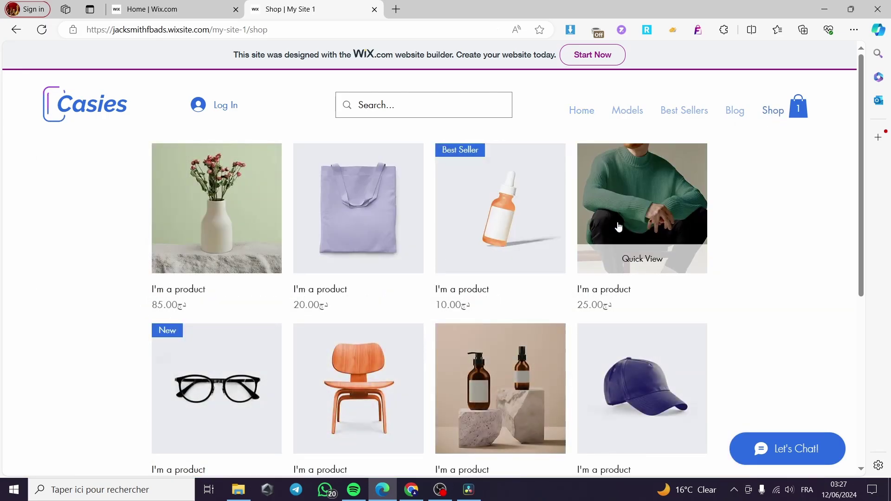
pyautogui.scroll(-2, 593, 218)
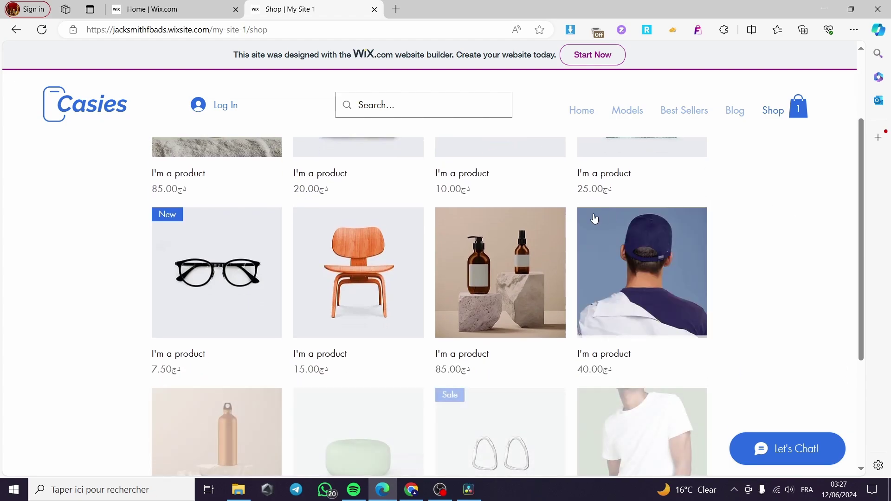
pyautogui.scroll(2, 510, 216)
pyautogui.scroll(-3, 344, 249)
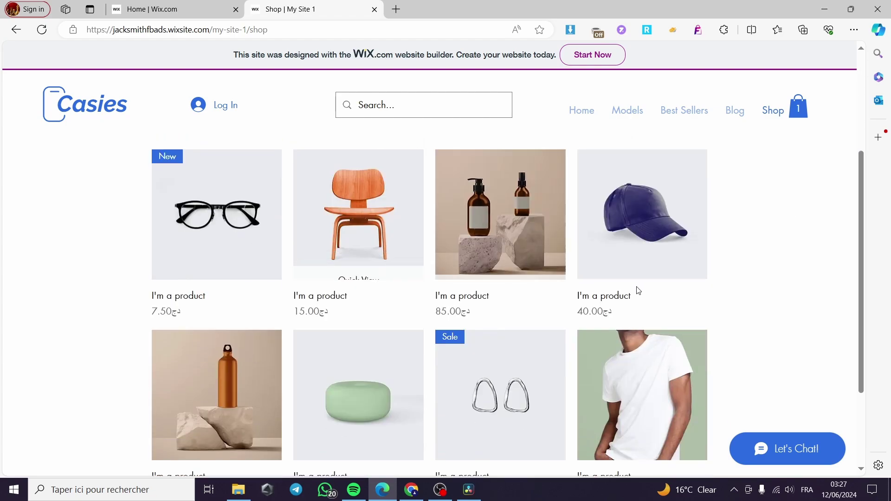
pyautogui.scroll(3, 637, 289)
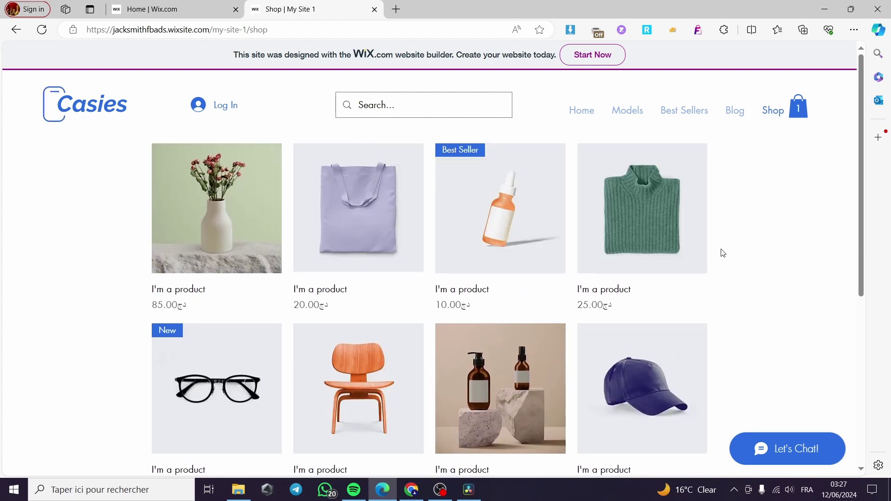
pyautogui.click(207, 225)
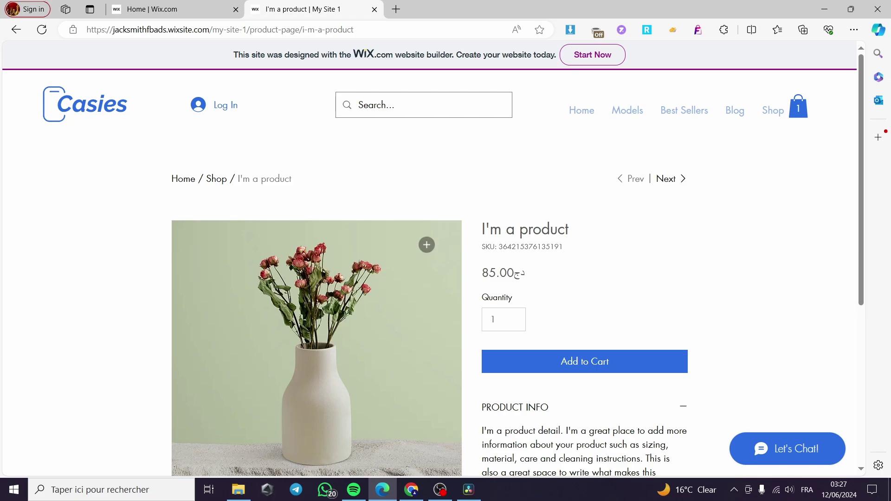
# Step: Add one flower vase to the cart and remove the green sweater from the cart
pyautogui.scroll(-1, 643, 296)
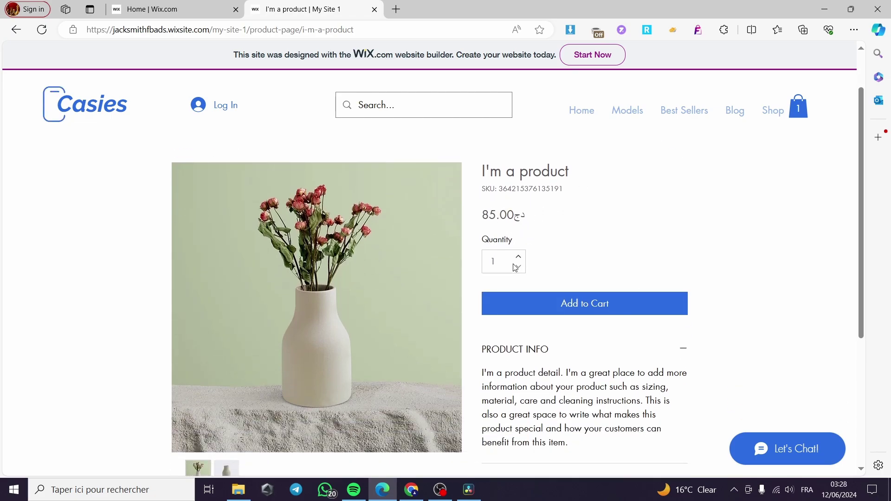
pyautogui.scroll(-1, 573, 318)
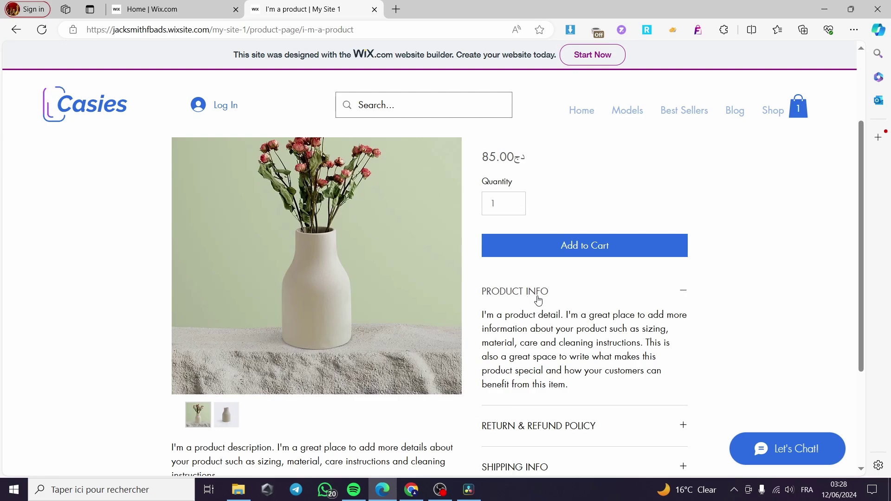
pyautogui.scroll(2, 648, 322)
pyautogui.click(604, 365)
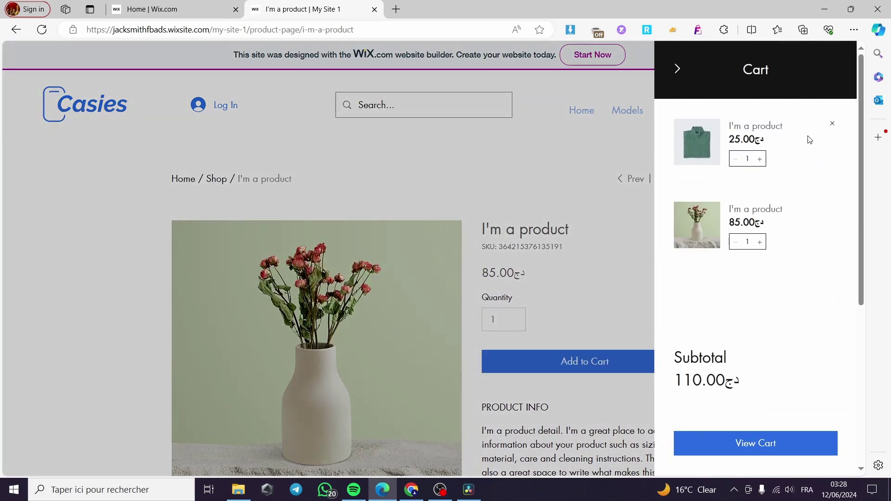
pyautogui.click(833, 126)
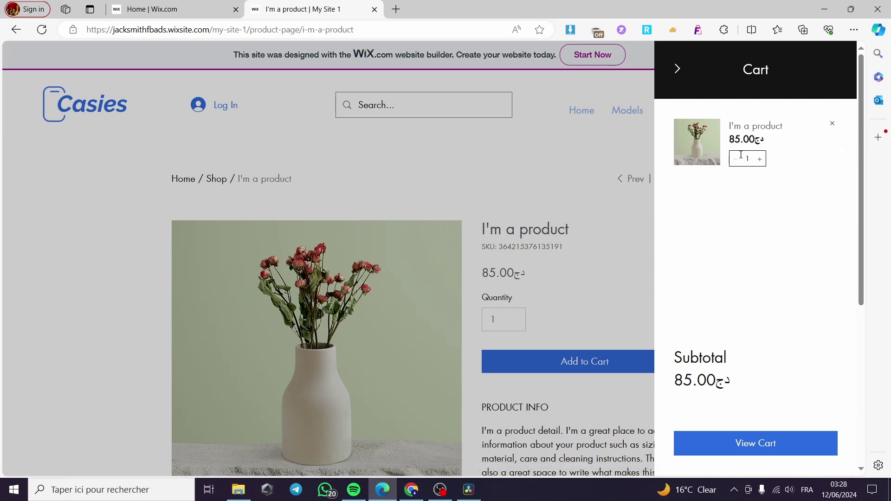
# Step: View the full cart and change the delivery destination to China
pyautogui.click(743, 444)
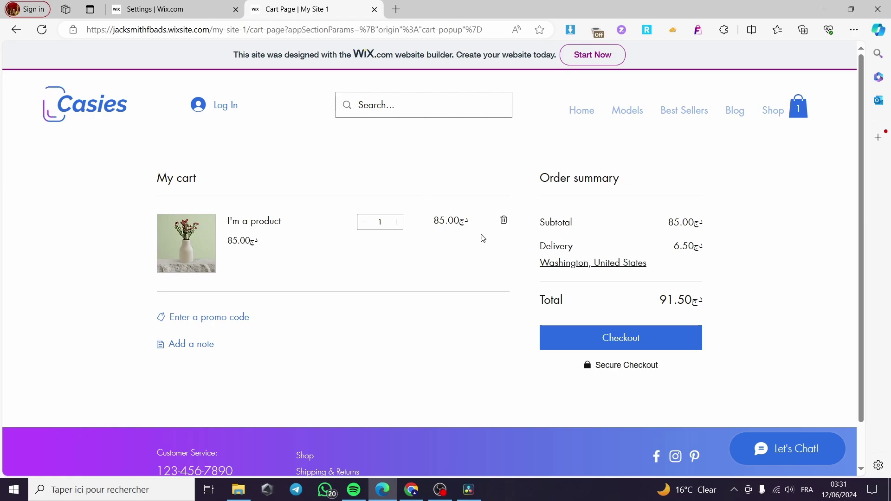
pyautogui.click(599, 264)
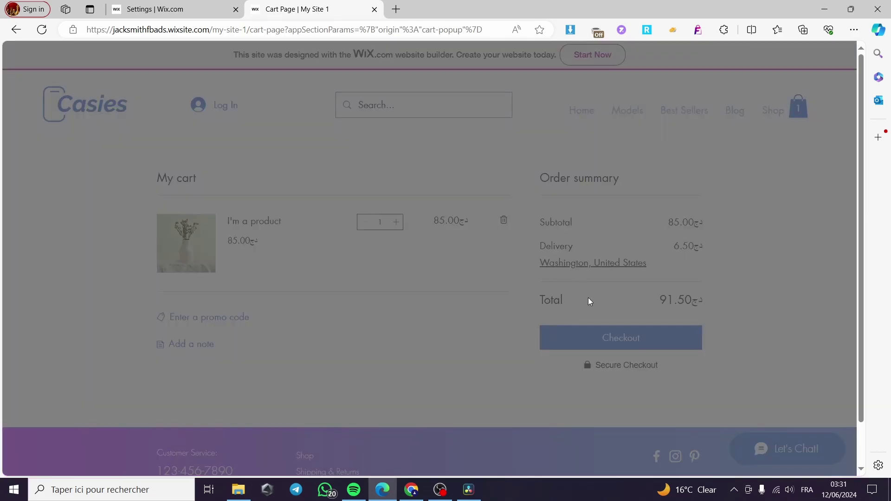
pyautogui.click(500, 169)
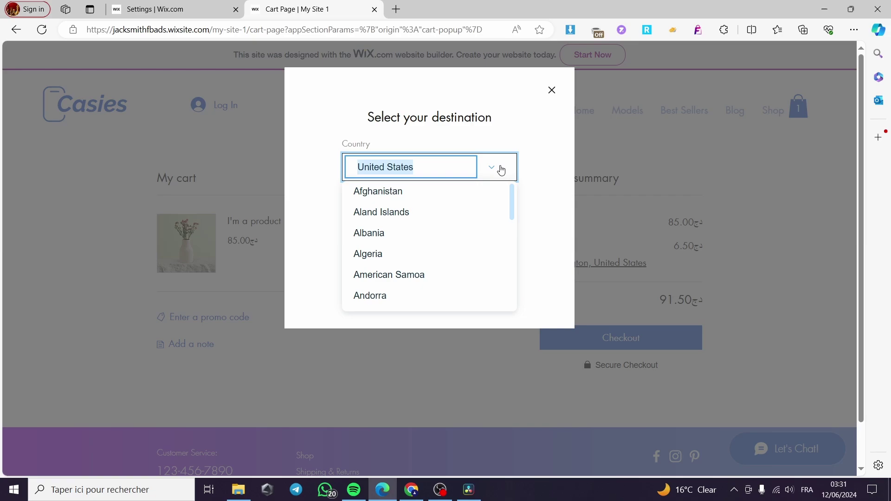
pyautogui.click(513, 198)
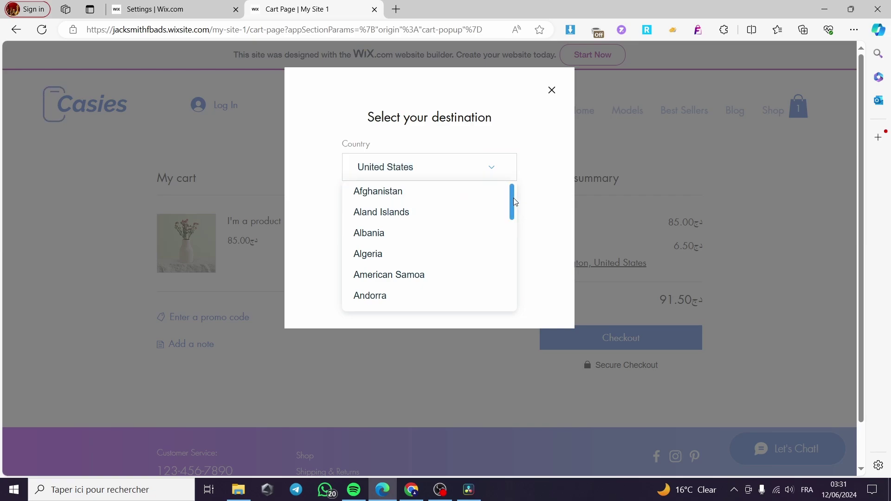
pyautogui.moveTo(514, 197); pyautogui.dragTo(514, 214)
pyautogui.click(432, 281)
pyautogui.click(424, 214)
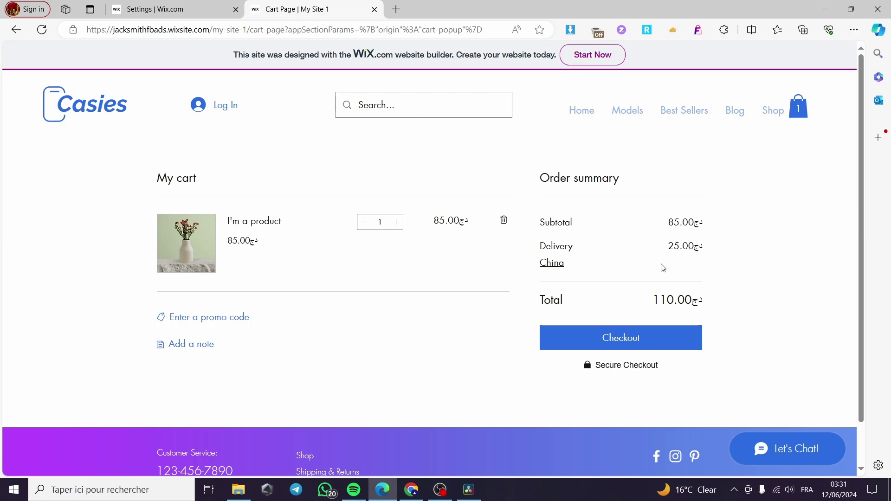
# Step: Check the delivery cost in the order summary and increase the flower vase's quantity to 2
pyautogui.moveTo(666, 247); pyautogui.dragTo(707, 250)
pyautogui.click(726, 265)
pyautogui.click(396, 223)
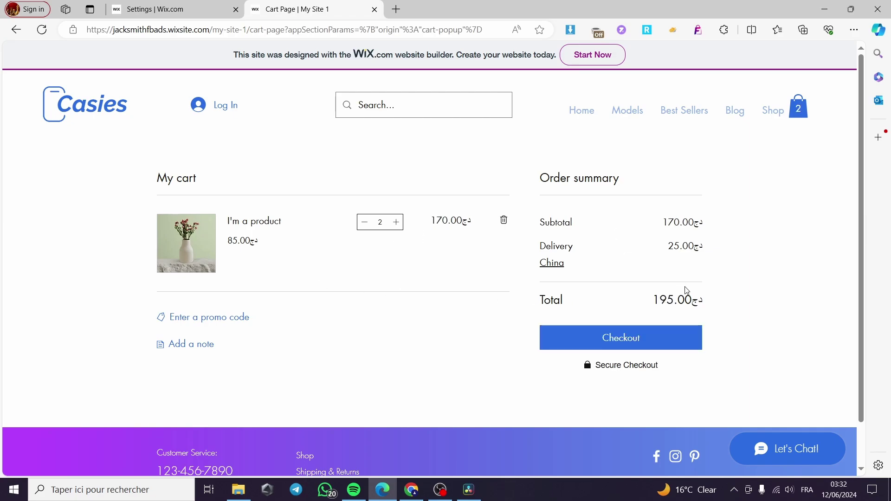
# Step: Change the cart's delivery destination to the United States with Alaska as the state
pyautogui.click(555, 268)
pyautogui.click(497, 169)
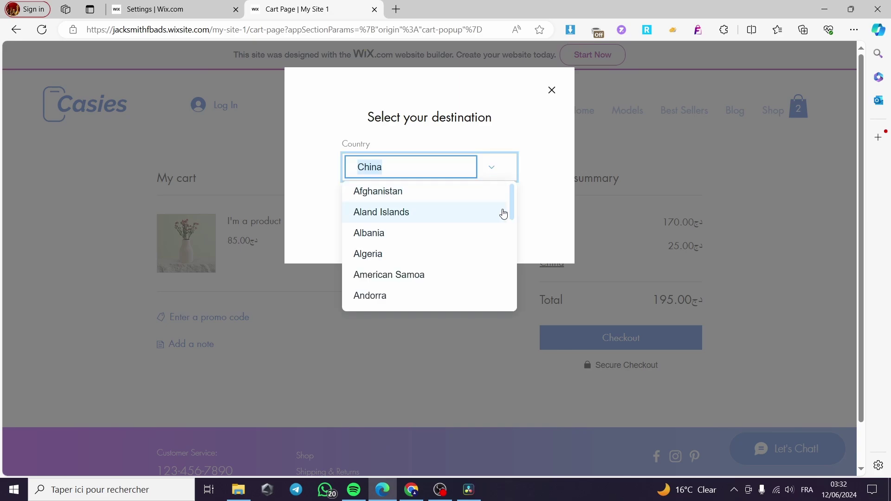
pyautogui.moveTo(512, 204); pyautogui.dragTo(514, 299)
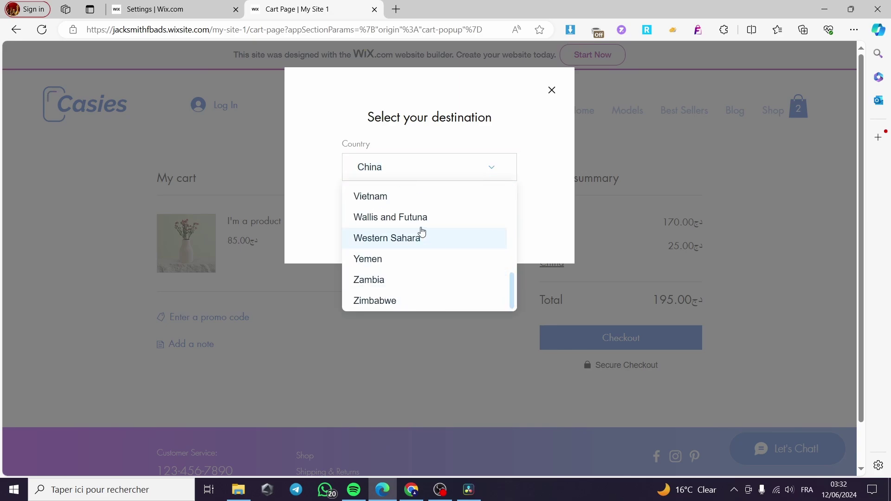
pyautogui.scroll(4, 421, 232)
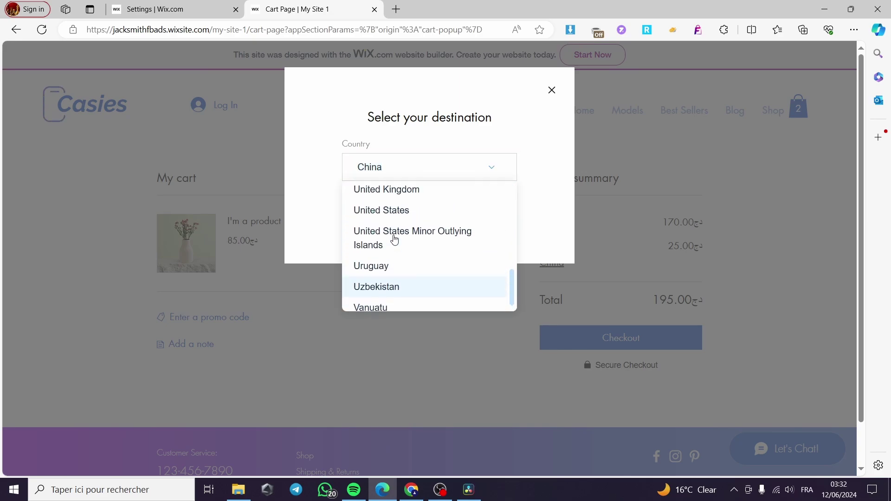
pyautogui.click(403, 211)
pyautogui.click(483, 235)
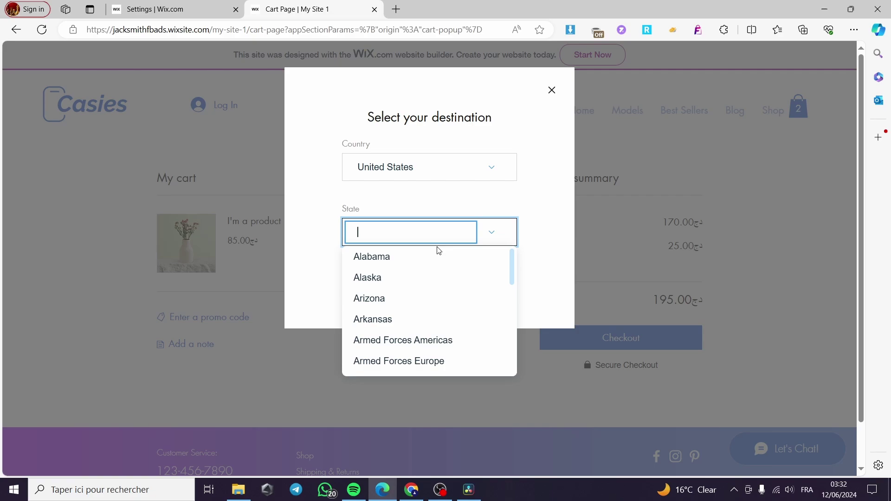
pyautogui.click(428, 277)
pyautogui.click(474, 284)
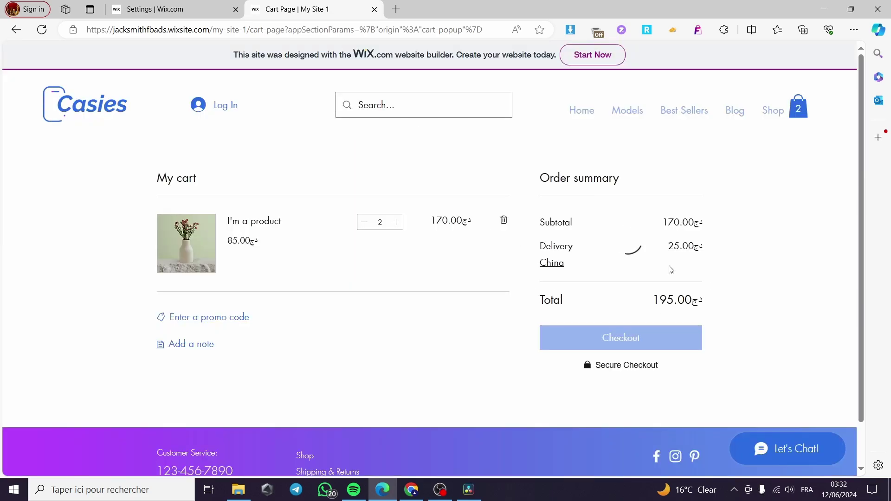